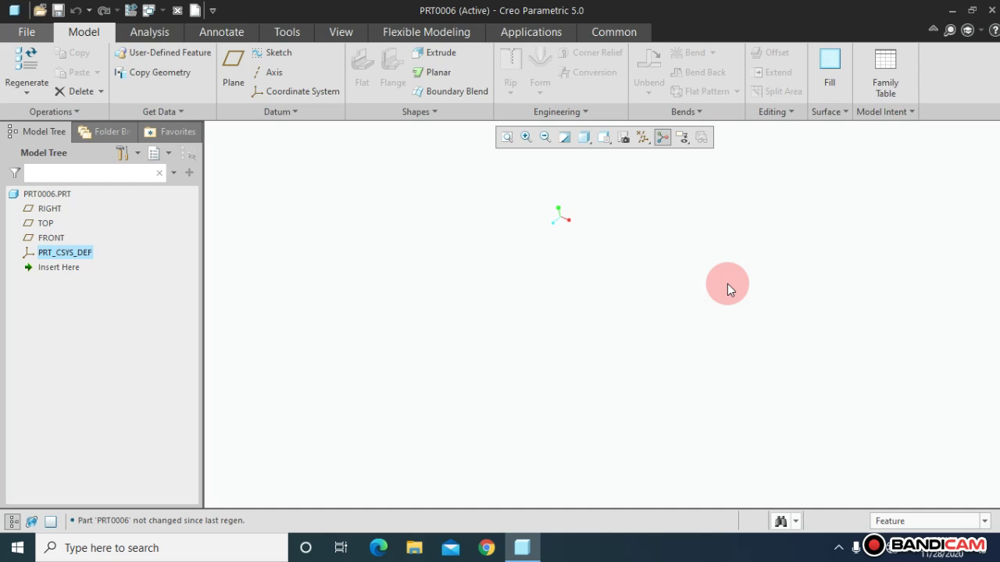
- Start a new sketch on the FRONT datum plane
left_click(53, 238)
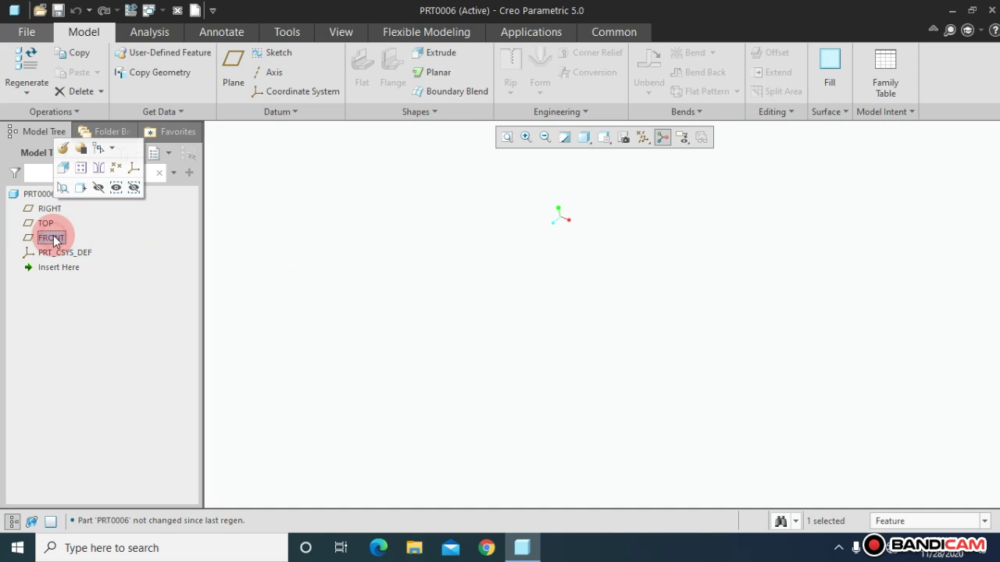
scroll(551, 202, "down", 1)
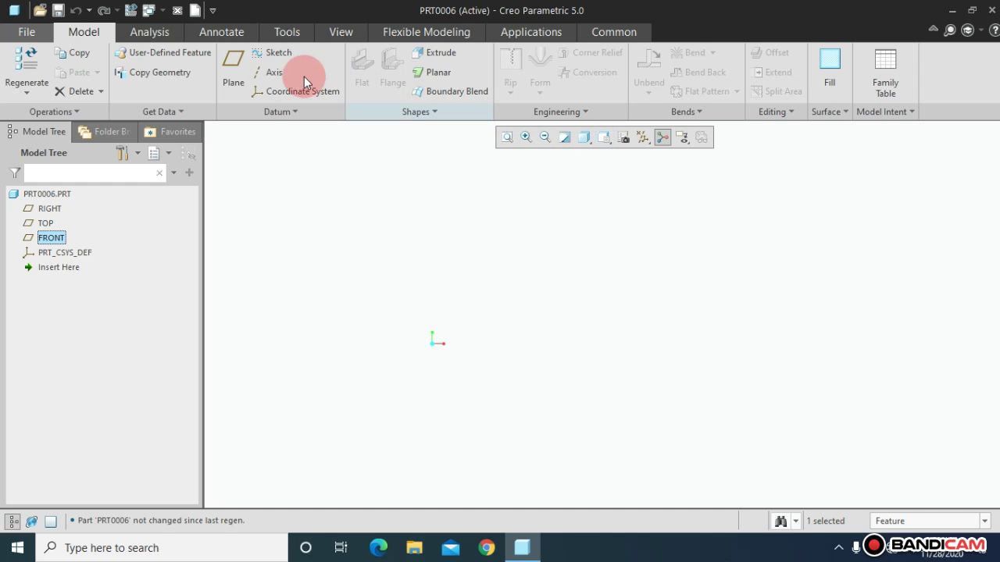
left_click(262, 55)
left_click(631, 143)
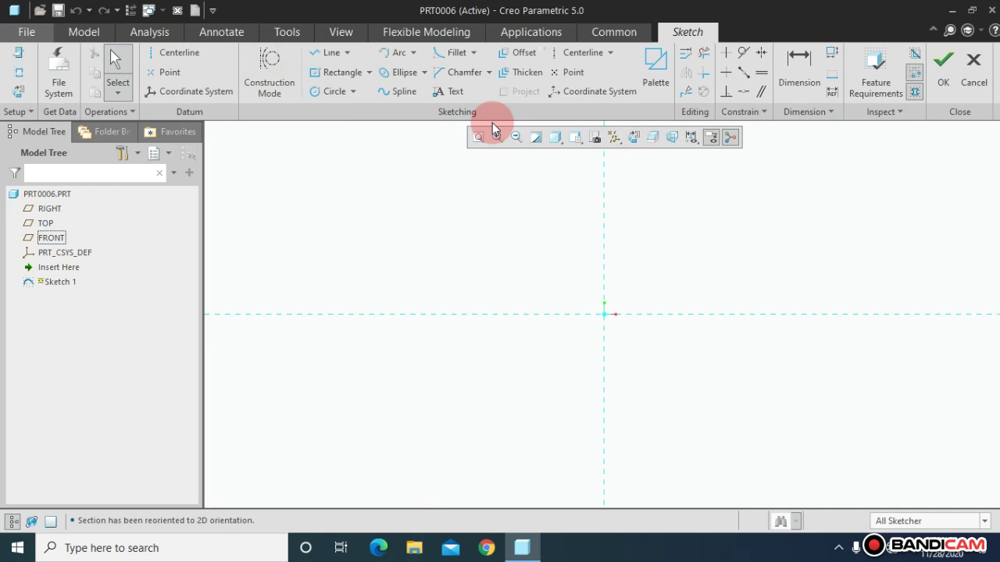
- Draw a wavy spline from the origin through a crest and a trough
left_click(387, 100)
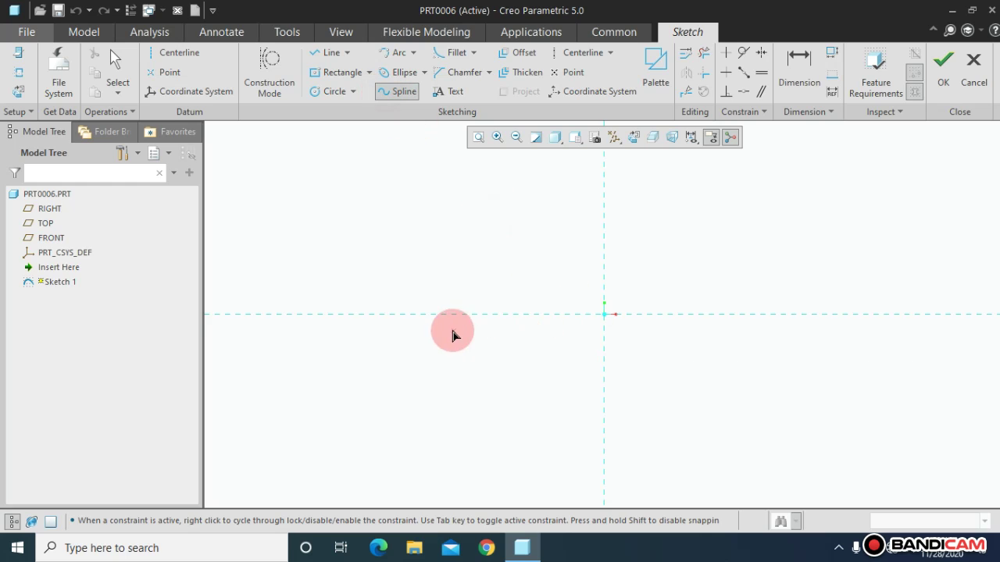
middle_click(606, 314)
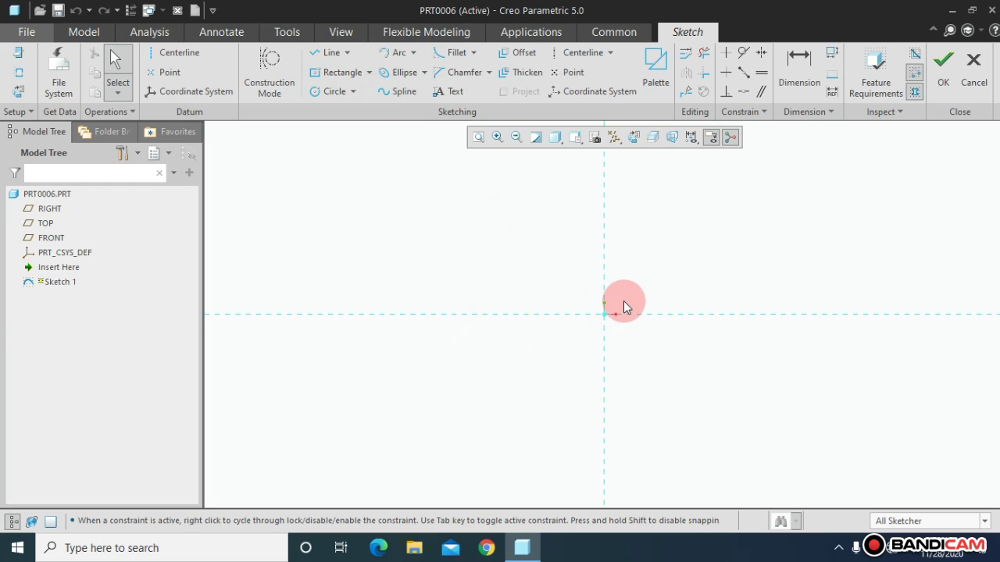
left_click(397, 94)
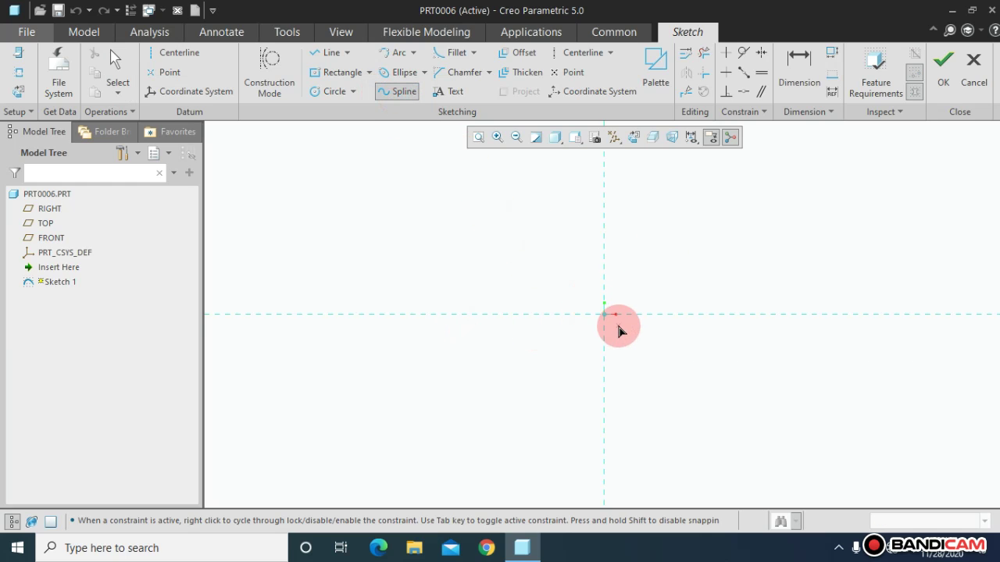
left_click(658, 259)
left_click(757, 339)
left_click(841, 266)
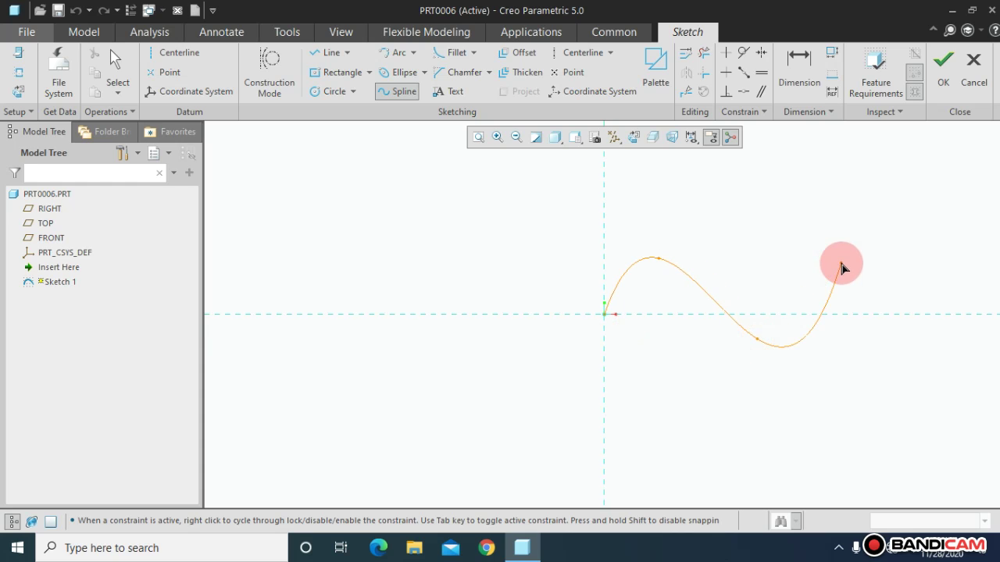
- Finish Sketch 1, turn on display of all datum types, and select FRONT
left_click(943, 72)
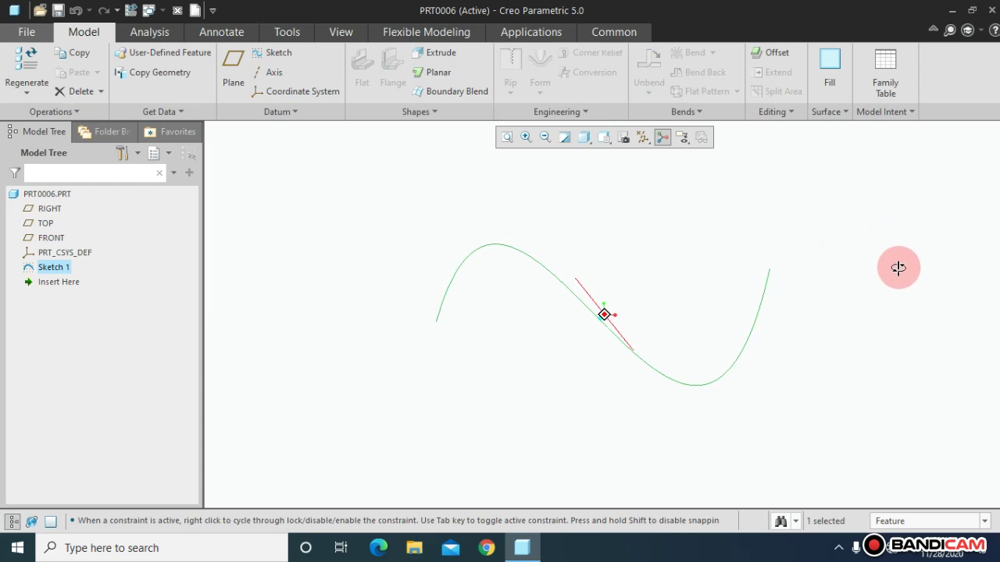
left_click(641, 139)
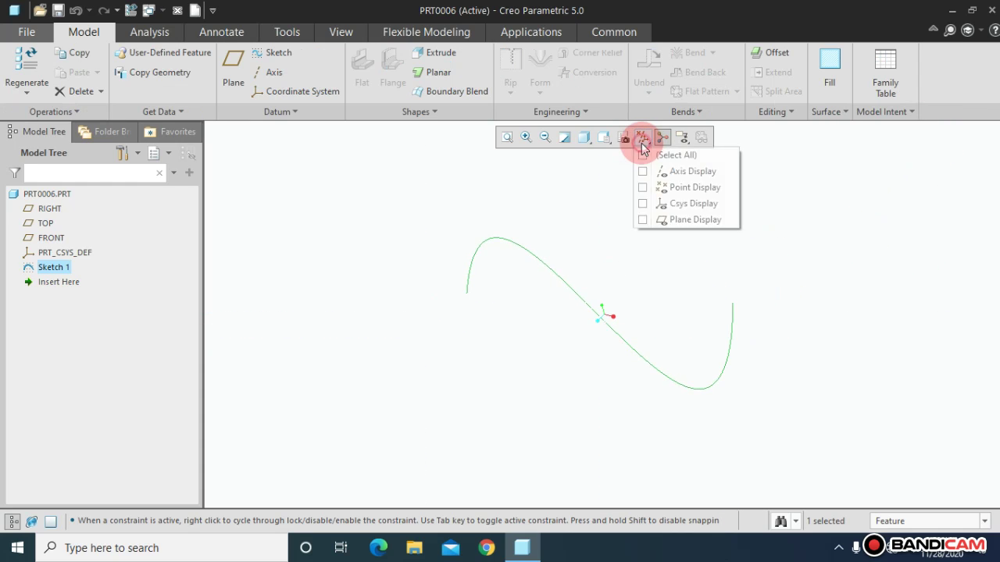
left_click(642, 155)
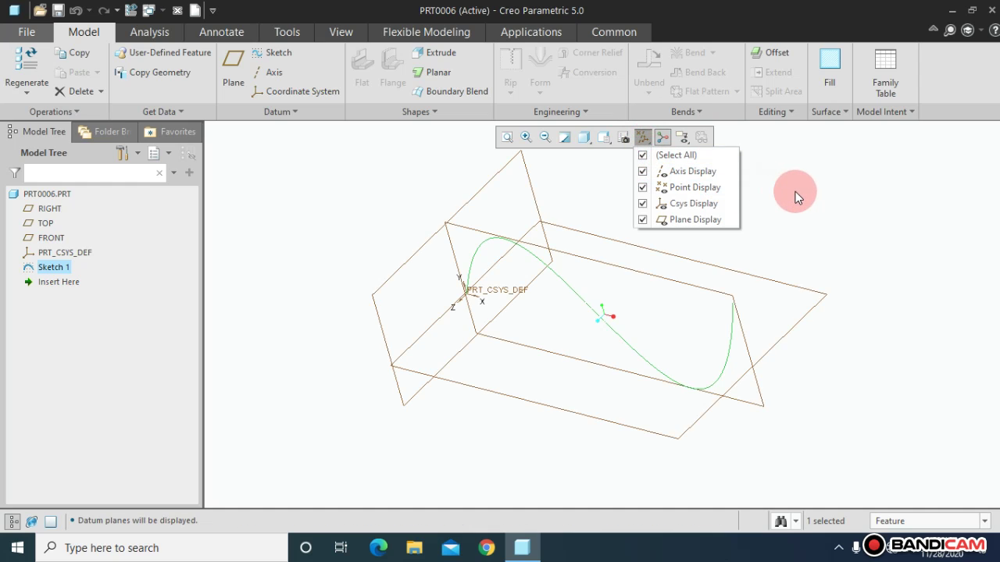
left_click(794, 191)
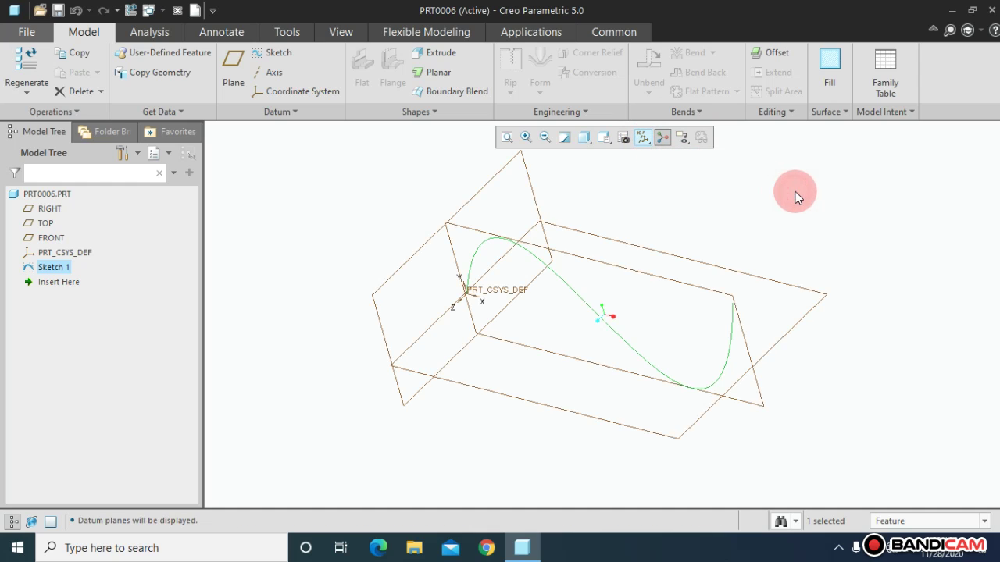
left_click(733, 299)
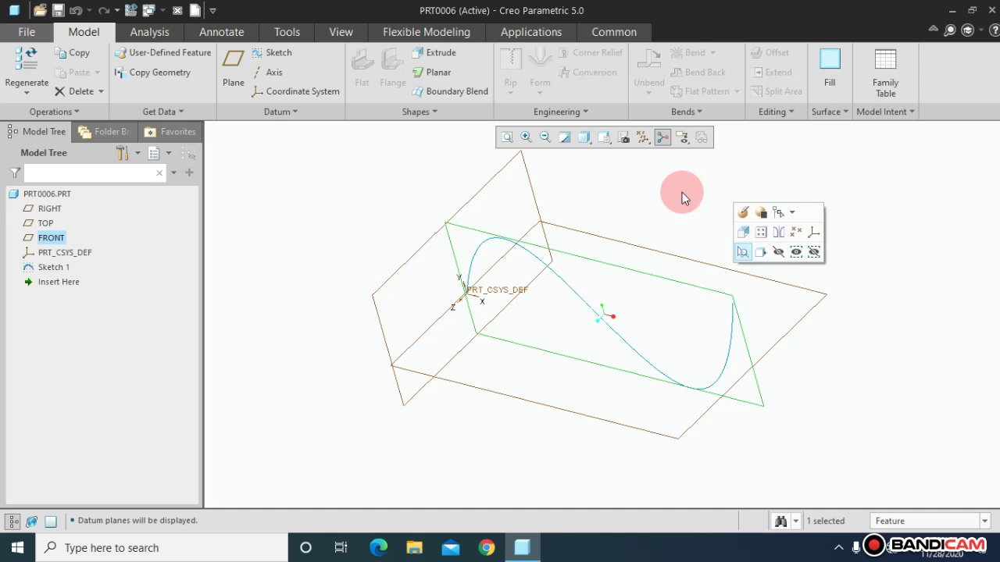
- Create datum plane DTM1 offset 245.41 from FRONT and view it normal-on
left_click(235, 91)
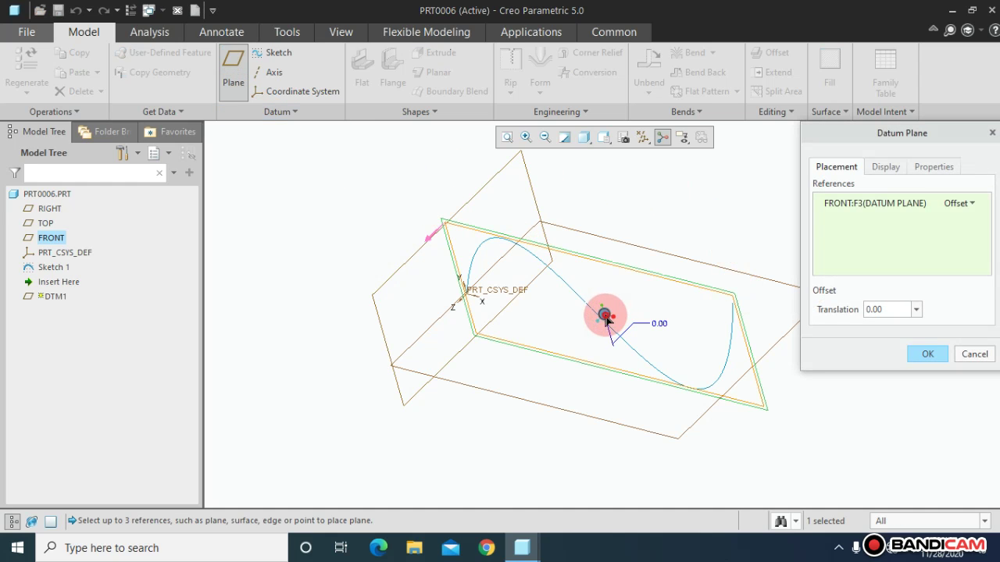
left_click_drag(606, 315, 469, 446)
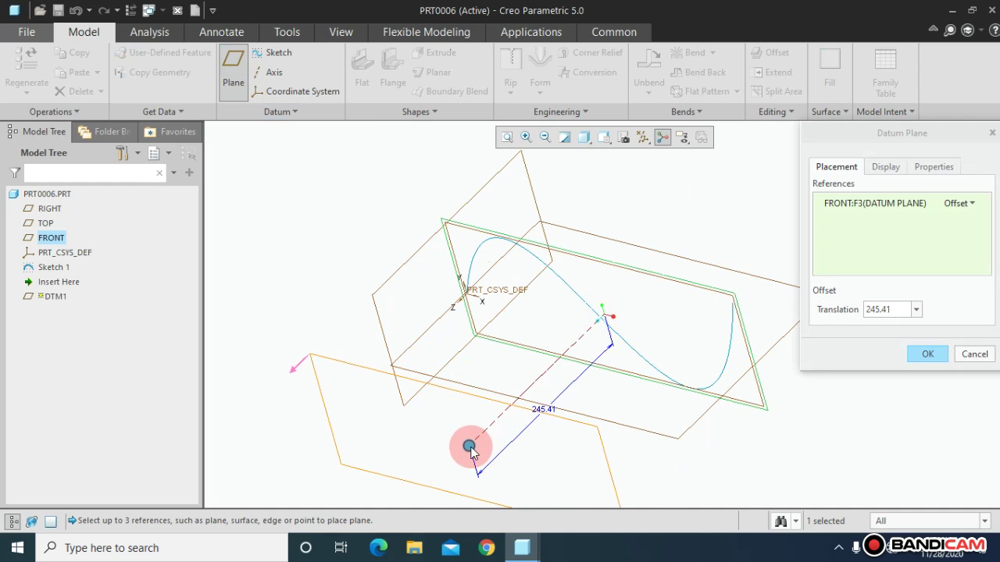
left_click(928, 355)
mouse_move(821, 401)
middle_mouse_down()
mouse_move(783, 384)
mouse_move(804, 393)
mouse_move(797, 408)
mouse_move(769, 417)
middle_mouse_up()
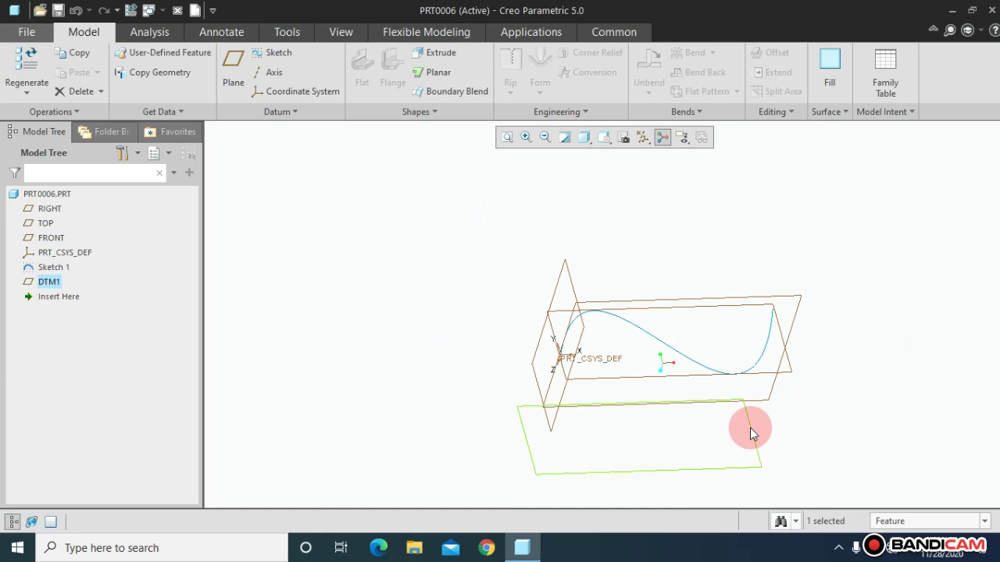
left_click(750, 431)
left_click(775, 385)
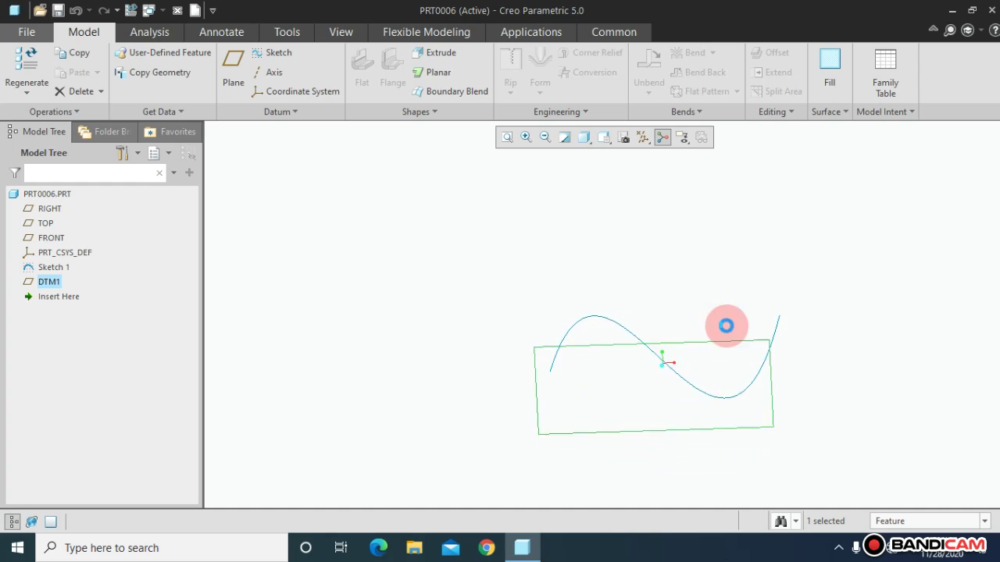
- Sketch a second wavy spline on DTM1 through a peak and a trough, and accept it
left_click(277, 54)
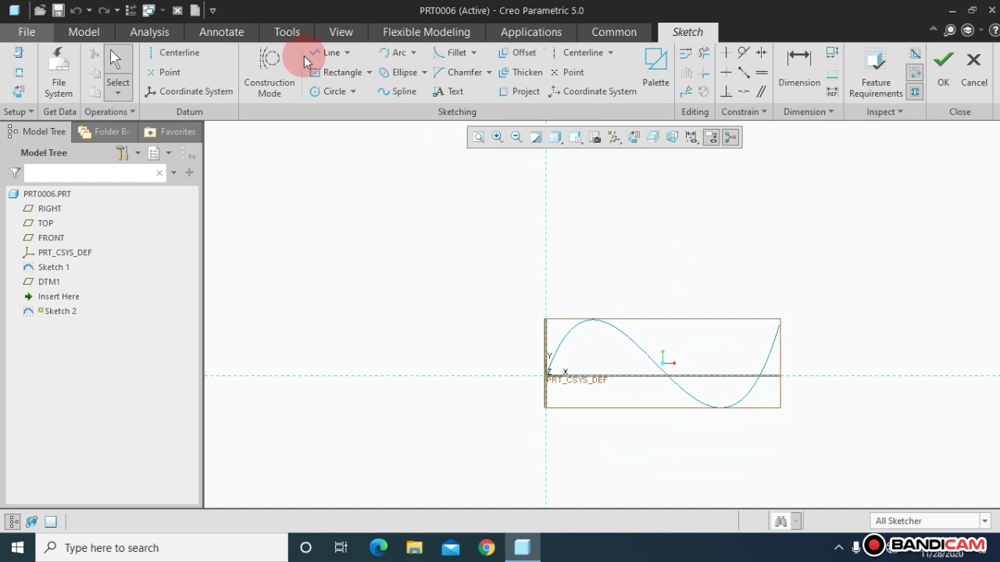
left_click(406, 100)
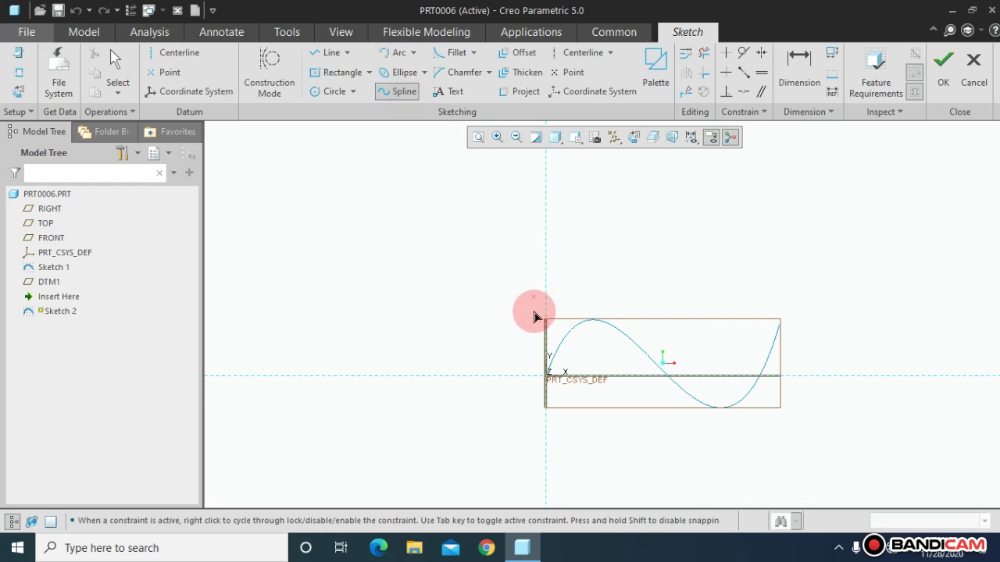
left_click(547, 374)
left_click(592, 321)
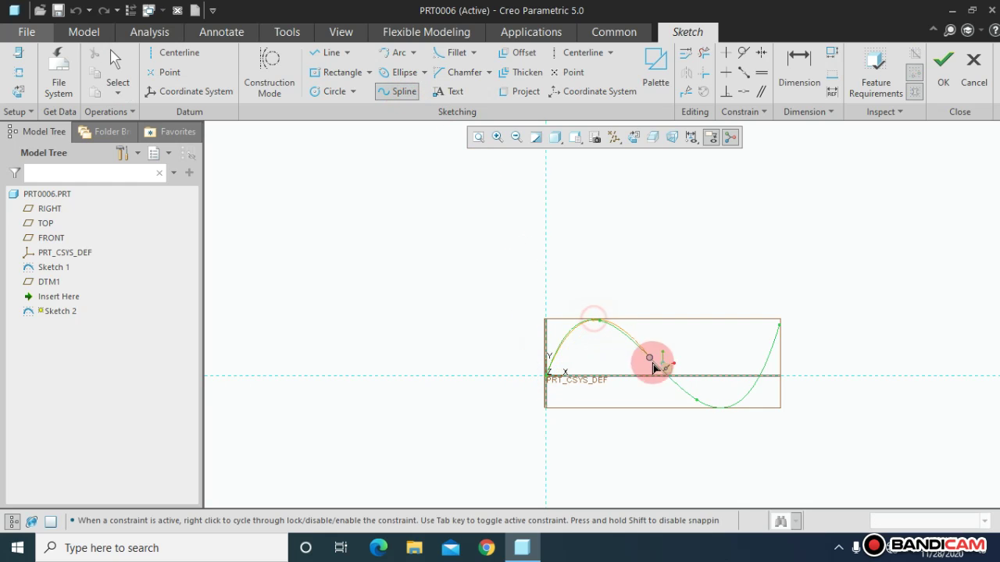
left_click(721, 411)
left_click(777, 337)
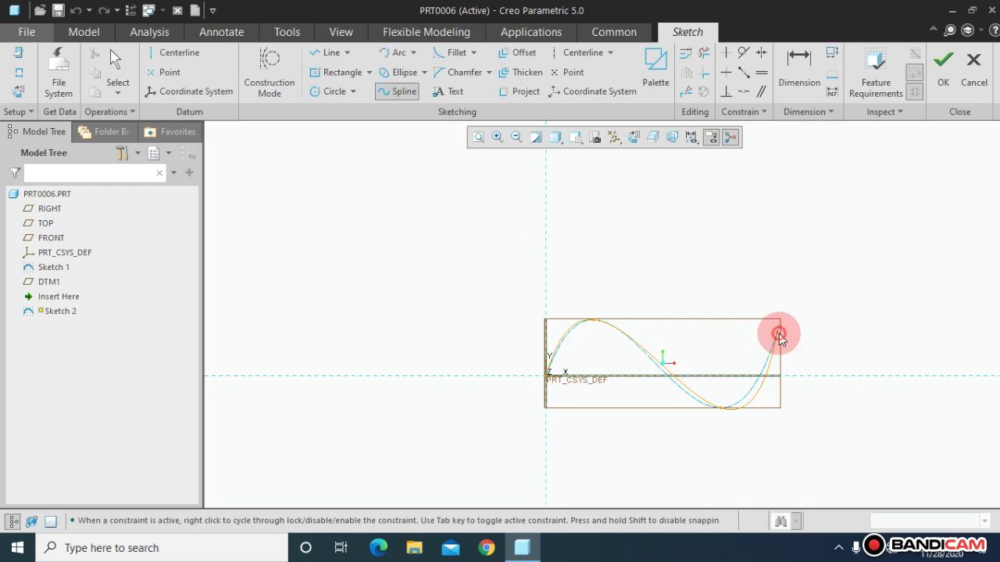
left_click(943, 78)
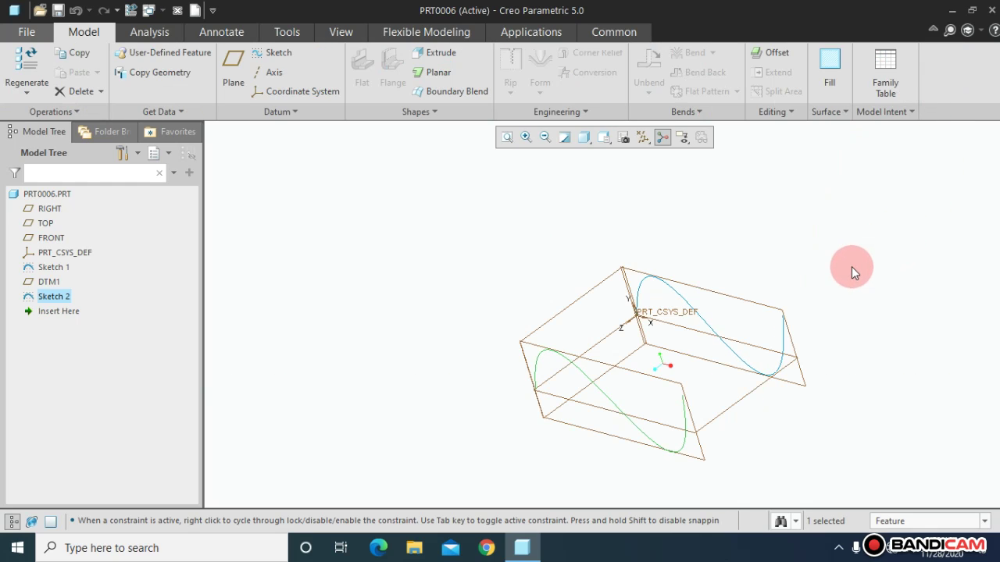
- Launch Boundary Blend with the first wavy spline as its first boundary curve
mouse_move(851, 266)
middle_mouse_down()
mouse_move(849, 256)
mouse_move(850, 270)
mouse_move(872, 250)
mouse_move(818, 275)
mouse_move(834, 252)
middle_mouse_up()
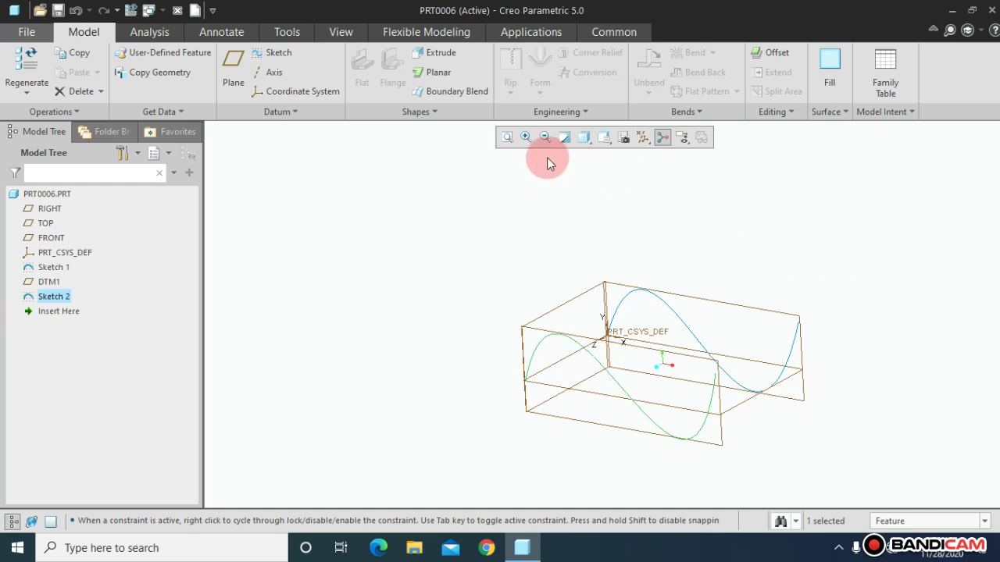
left_click(435, 97)
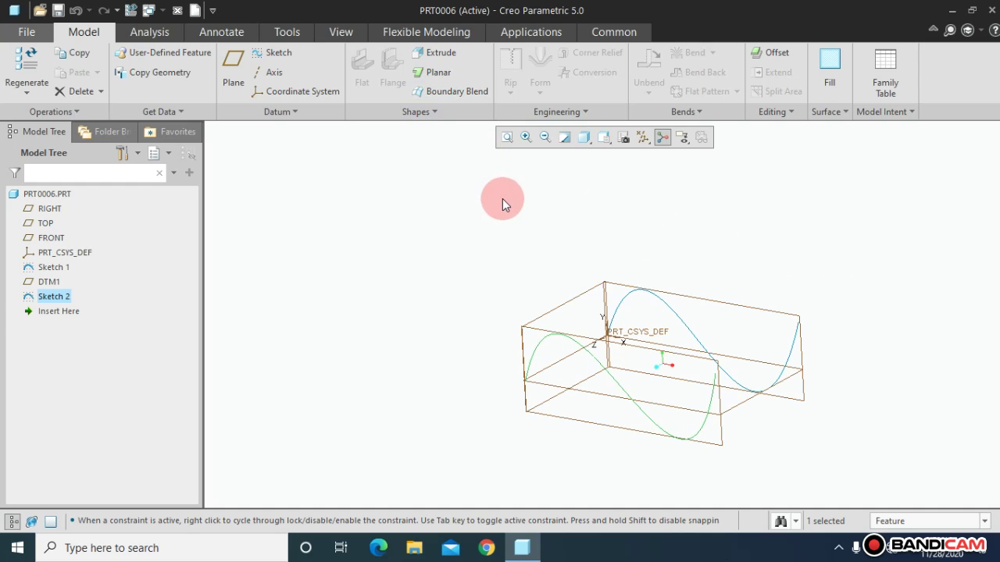
middle_click_drag(502, 203, 493, 214)
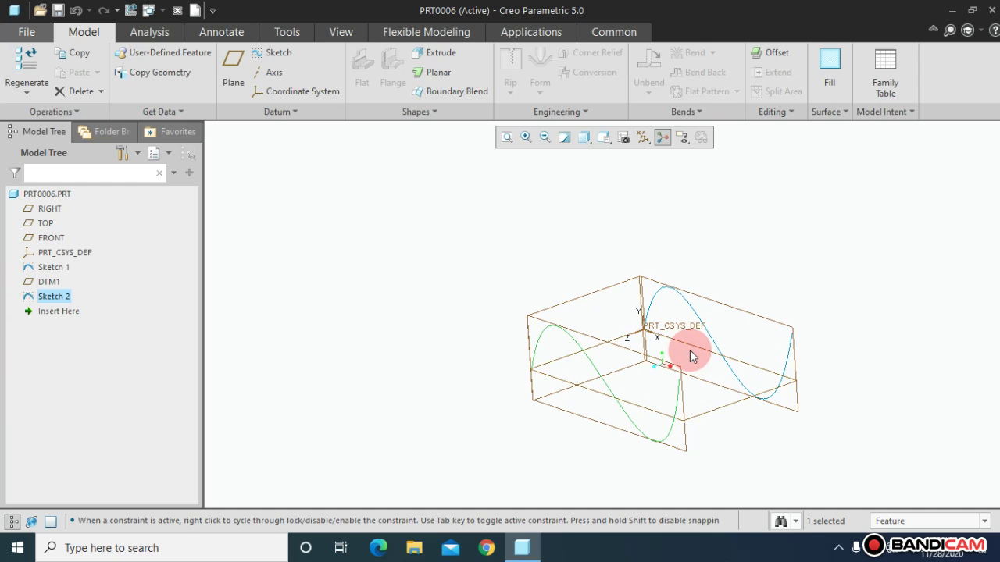
left_click(462, 96)
middle_click_drag(459, 210, 459, 217)
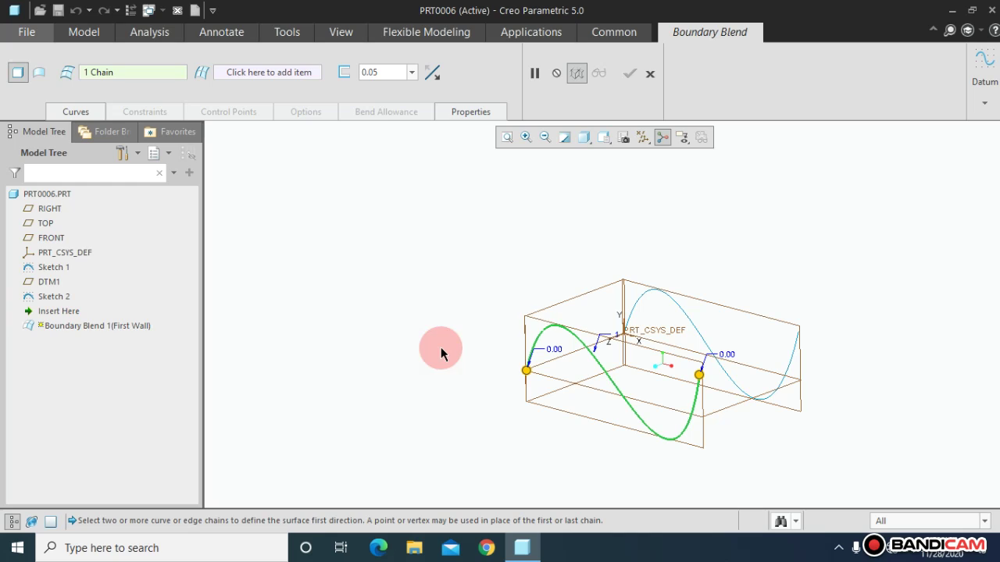
- Add the second spline as a boundary chain and set the blend to Surface
left_click(690, 323, "ctrl")
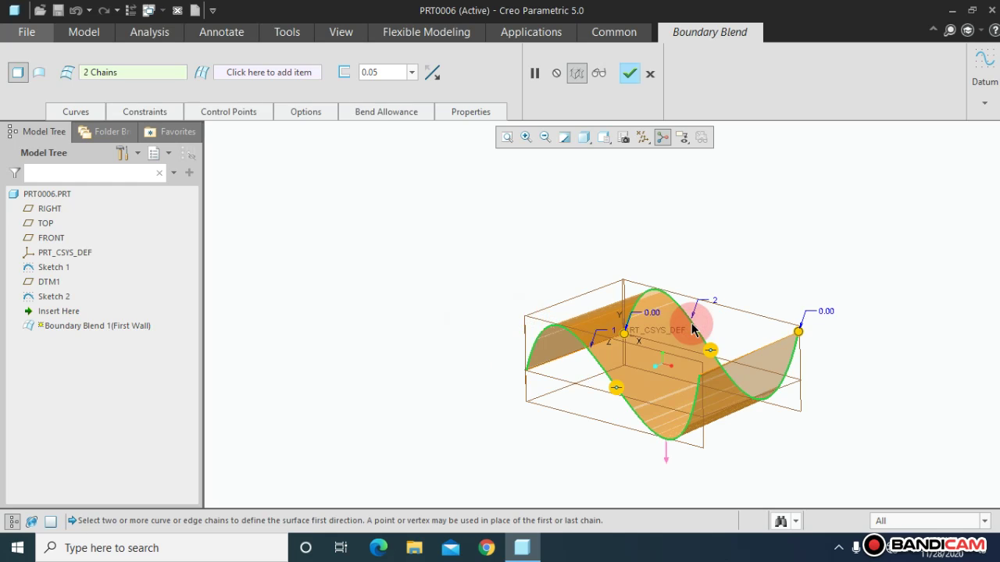
mouse_move(431, 319)
middle_mouse_down()
mouse_move(442, 268)
mouse_move(426, 292)
mouse_move(404, 268)
mouse_move(393, 299)
mouse_move(450, 257)
mouse_move(419, 270)
mouse_move(416, 288)
middle_mouse_up()
mouse_move(473, 270)
middle_mouse_down()
mouse_move(446, 285)
mouse_move(510, 258)
mouse_move(469, 283)
middle_mouse_up()
left_click(506, 137)
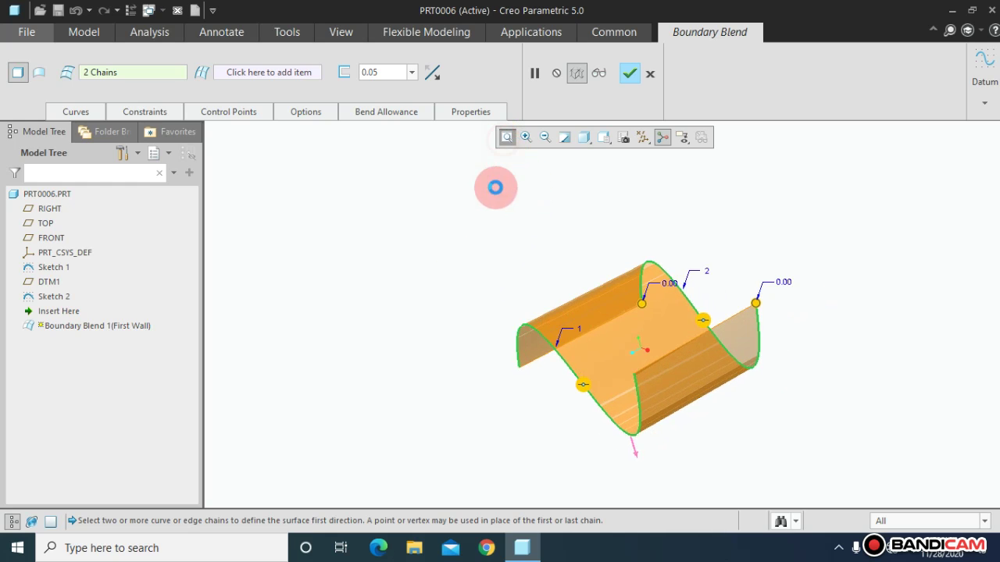
mouse_move(421, 232)
middle_mouse_down()
mouse_move(450, 215)
mouse_move(429, 236)
mouse_move(437, 245)
mouse_move(439, 226)
middle_mouse_up()
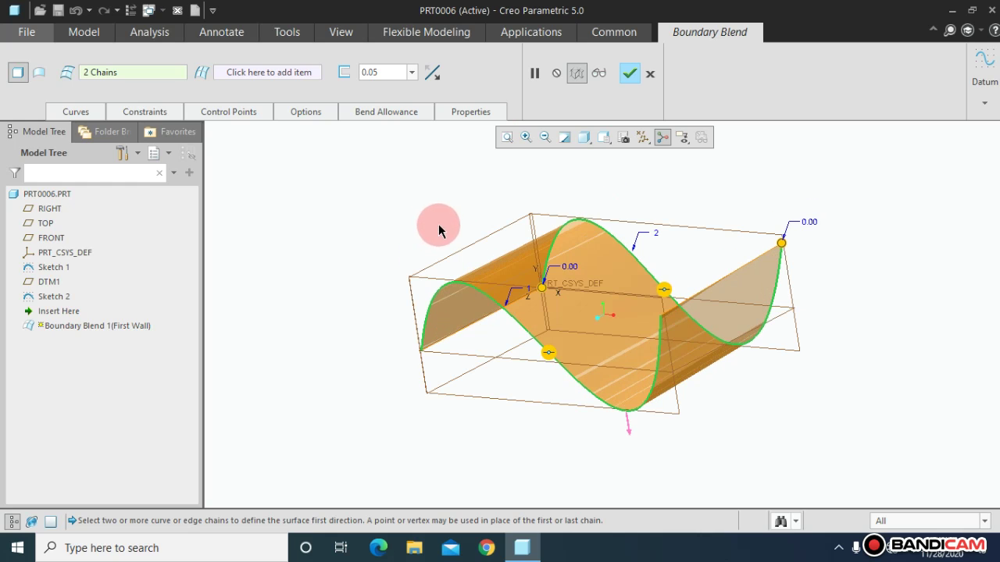
left_click(38, 71)
mouse_move(283, 239)
middle_mouse_down()
mouse_move(312, 214)
mouse_move(306, 229)
middle_mouse_up()
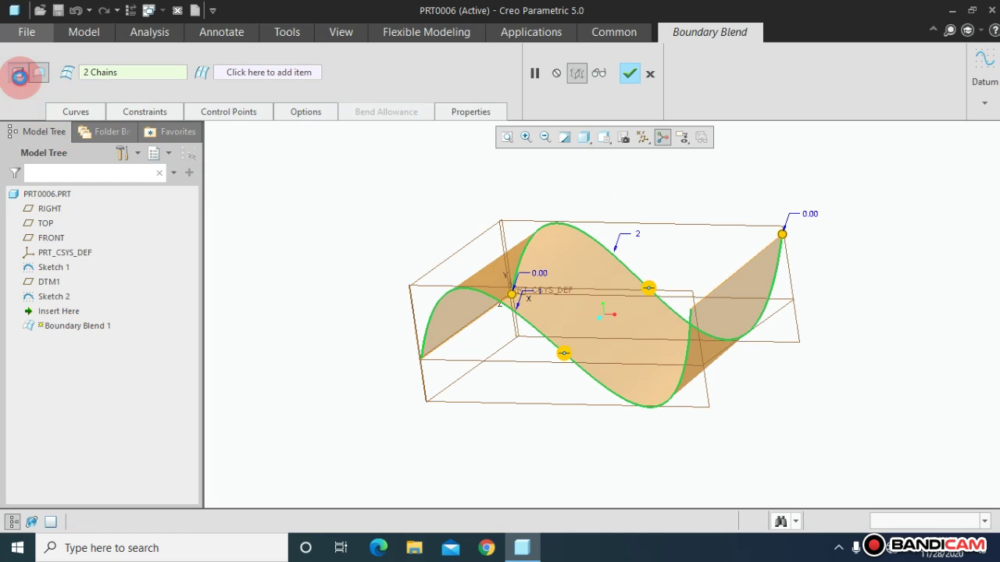
left_click(17, 72)
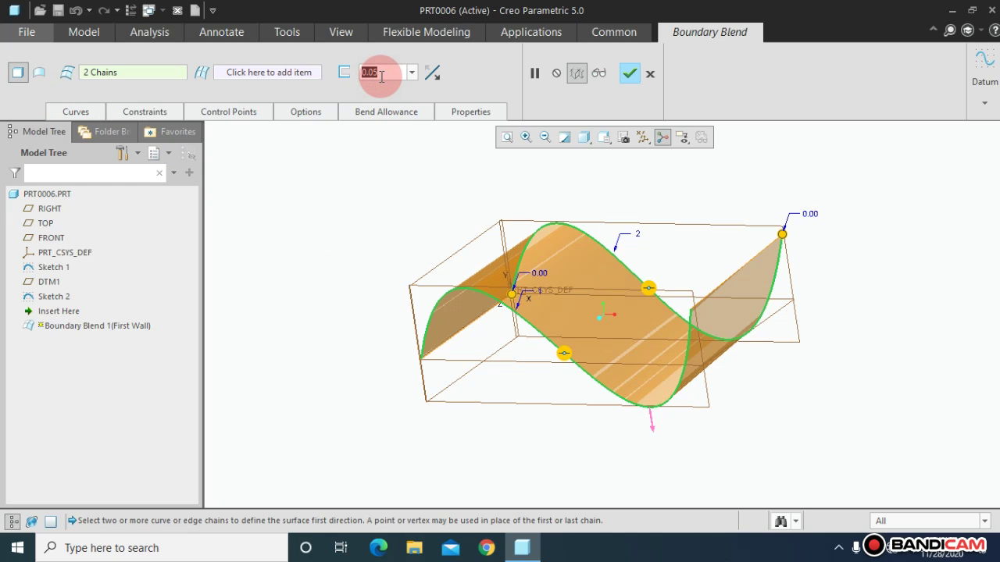
type("12")
middle_click(381, 75)
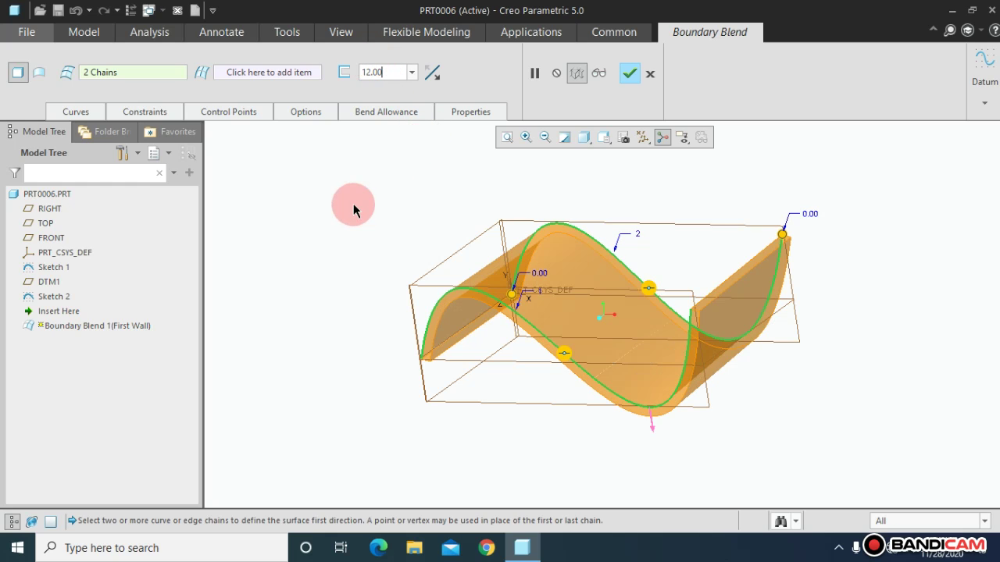
mouse_move(353, 203)
middle_mouse_down()
mouse_move(357, 187)
mouse_move(351, 216)
mouse_move(360, 207)
middle_mouse_up()
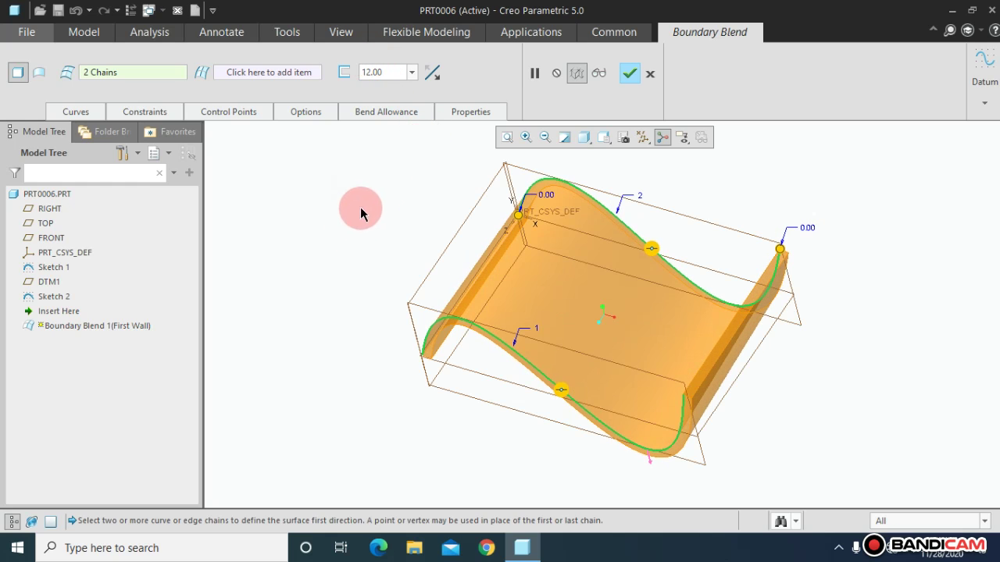
left_click(610, 75)
mouse_move(354, 283)
middle_mouse_down()
mouse_move(363, 239)
mouse_move(349, 260)
mouse_move(489, 124)
middle_mouse_up()
left_click(535, 75)
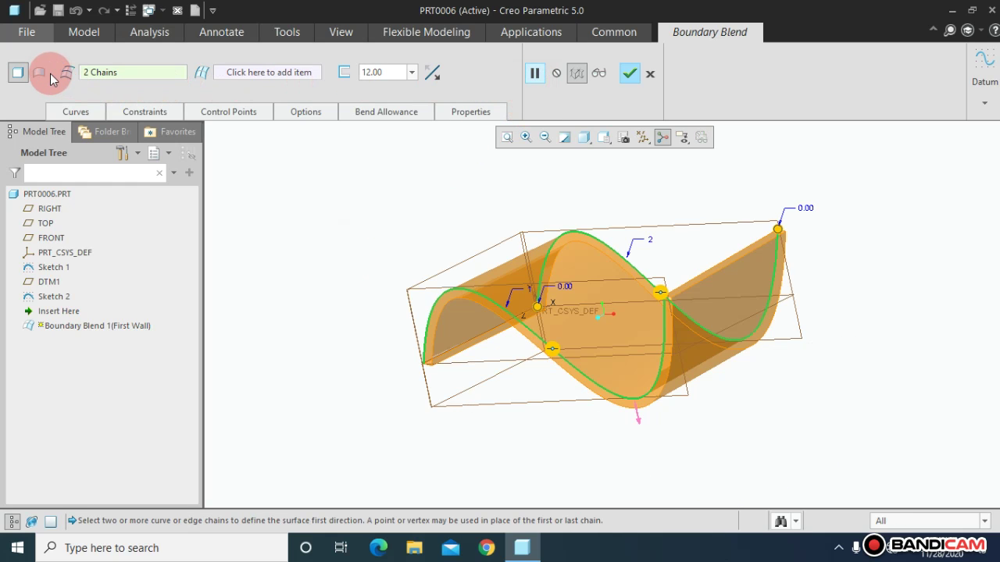
left_click(46, 76)
mouse_move(299, 216)
middle_mouse_down()
mouse_move(308, 203)
mouse_move(301, 228)
mouse_move(321, 210)
mouse_move(223, 187)
middle_mouse_up()
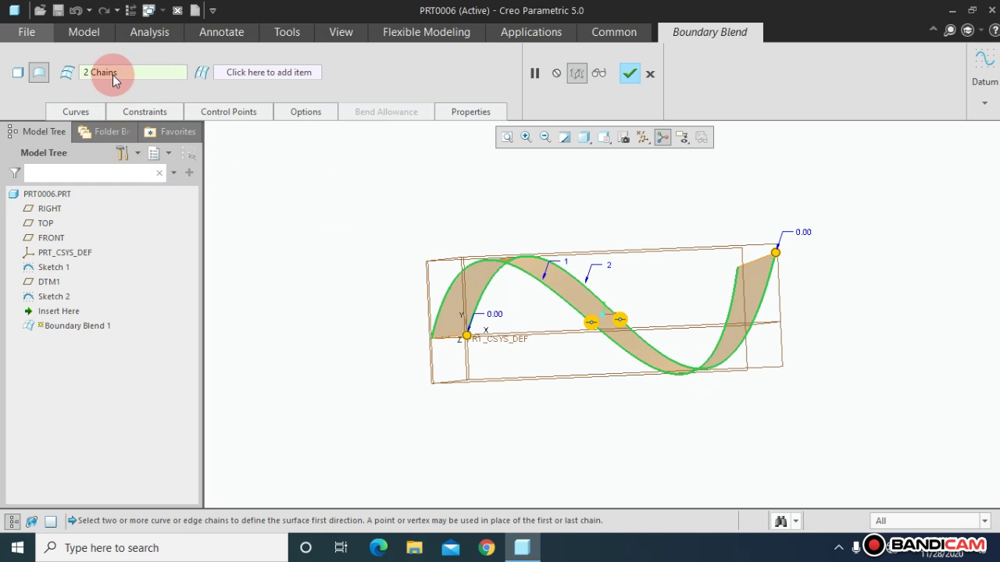
mouse_move(302, 184)
middle_mouse_down()
mouse_move(288, 218)
mouse_move(272, 226)
mouse_move(261, 201)
mouse_move(270, 187)
mouse_move(306, 190)
mouse_move(264, 201)
mouse_move(296, 214)
mouse_move(308, 179)
mouse_move(266, 172)
mouse_move(330, 196)
mouse_move(319, 202)
mouse_move(290, 134)
middle_mouse_up()
- Toggle the blend's Options tab open and closed, then orbit and refit the preview
left_click(312, 110)
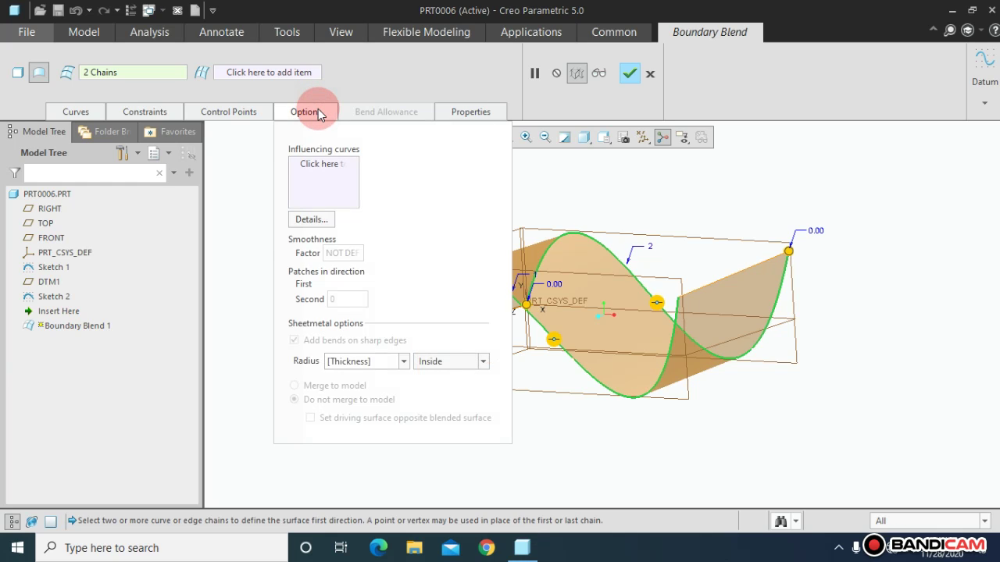
left_click(317, 109)
left_click(318, 109)
left_click(318, 108)
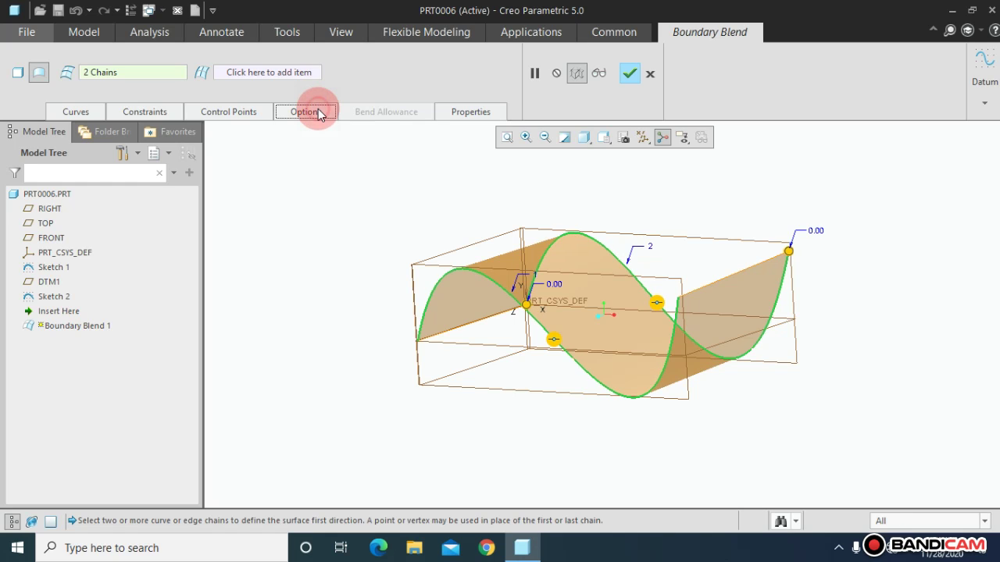
mouse_move(363, 231)
middle_mouse_down()
mouse_move(377, 228)
mouse_move(350, 239)
middle_mouse_up()
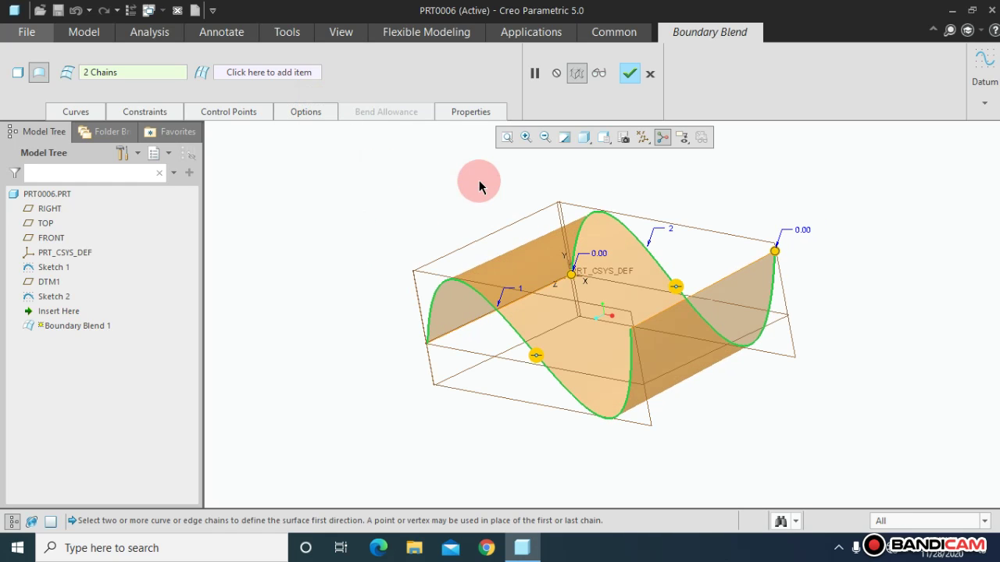
left_click(503, 145)
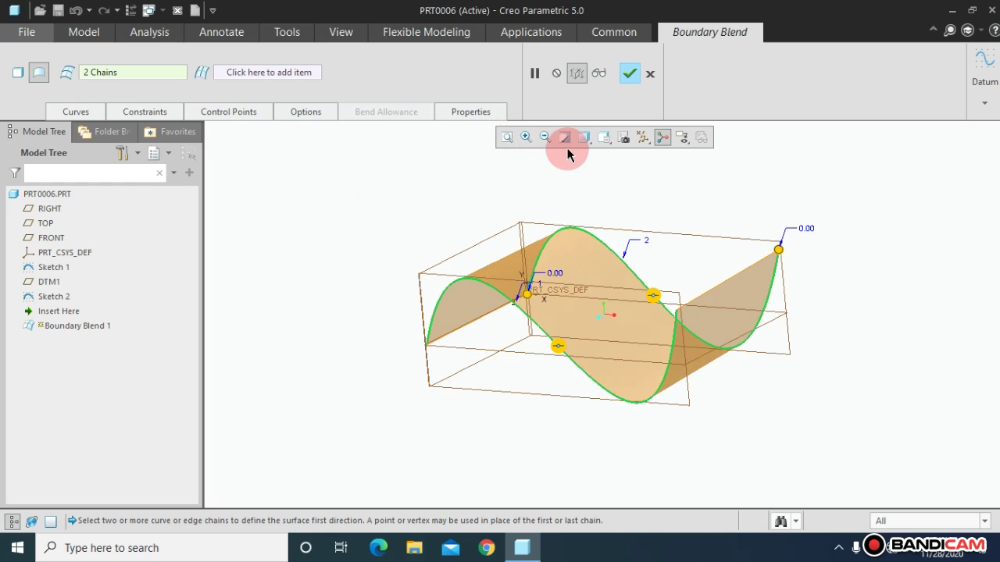
- Verify the blend preview and finish Boundary Blend 1
left_click(598, 73)
middle_click_drag(389, 230, 395, 209)
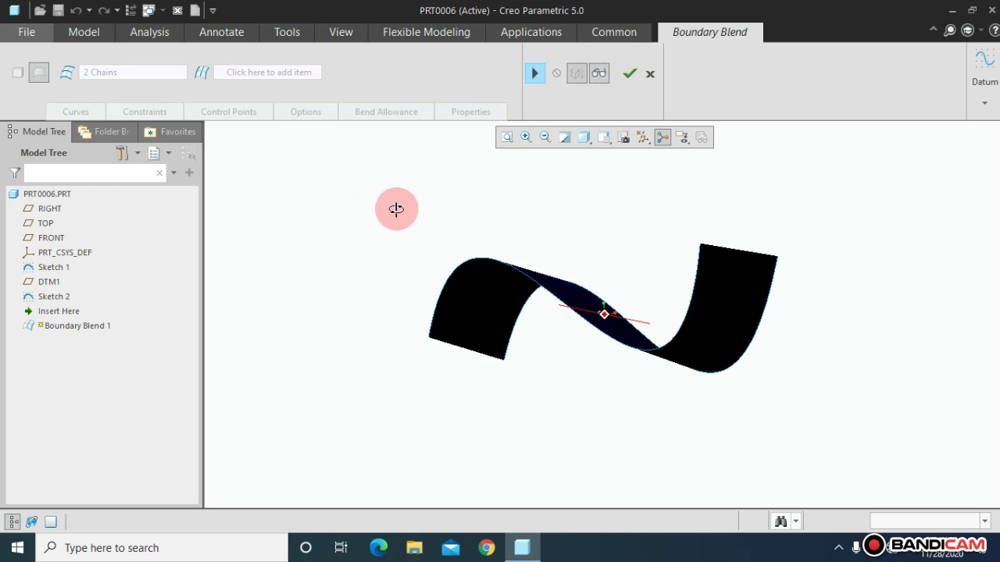
left_click(629, 72)
middle_click_drag(481, 212, 417, 247)
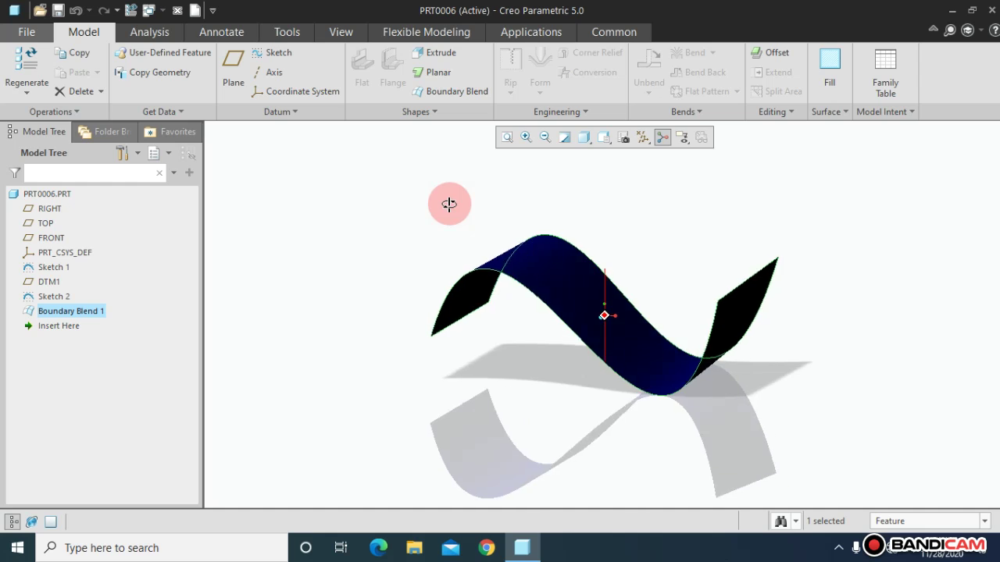
- Turn off all datum displays and reset to the standard orientation
left_click(643, 140)
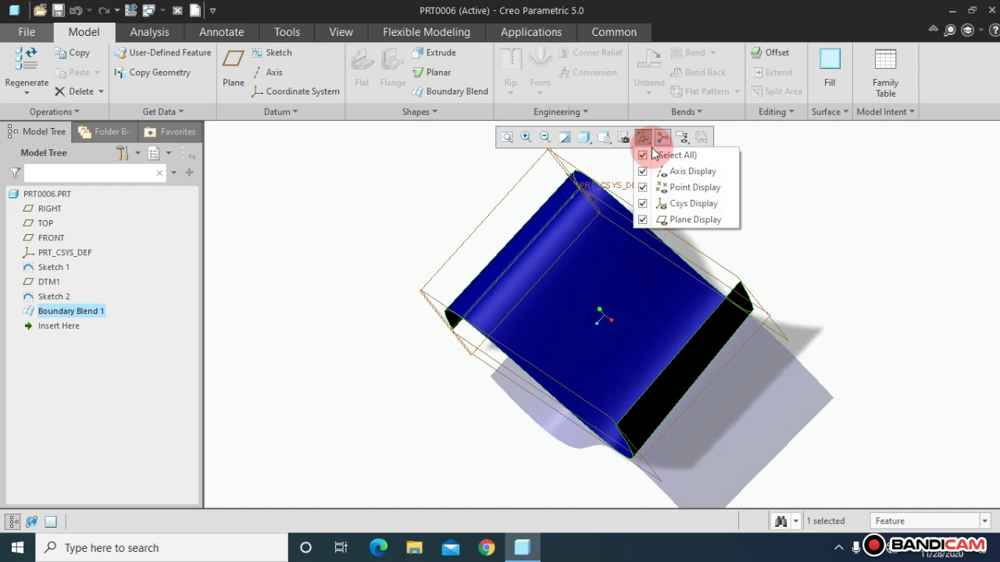
left_click(644, 156)
left_click(643, 155)
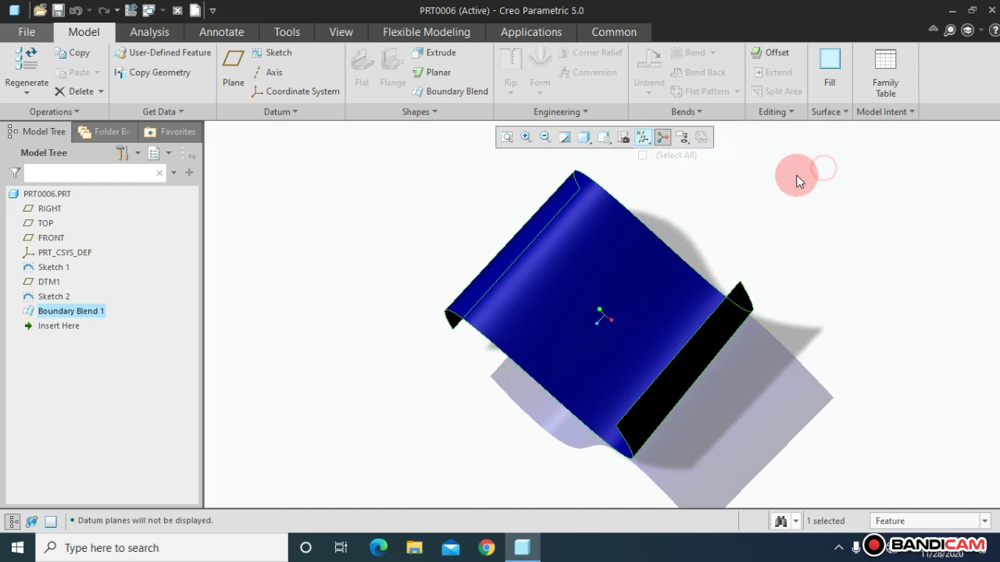
key("ctrl+d")
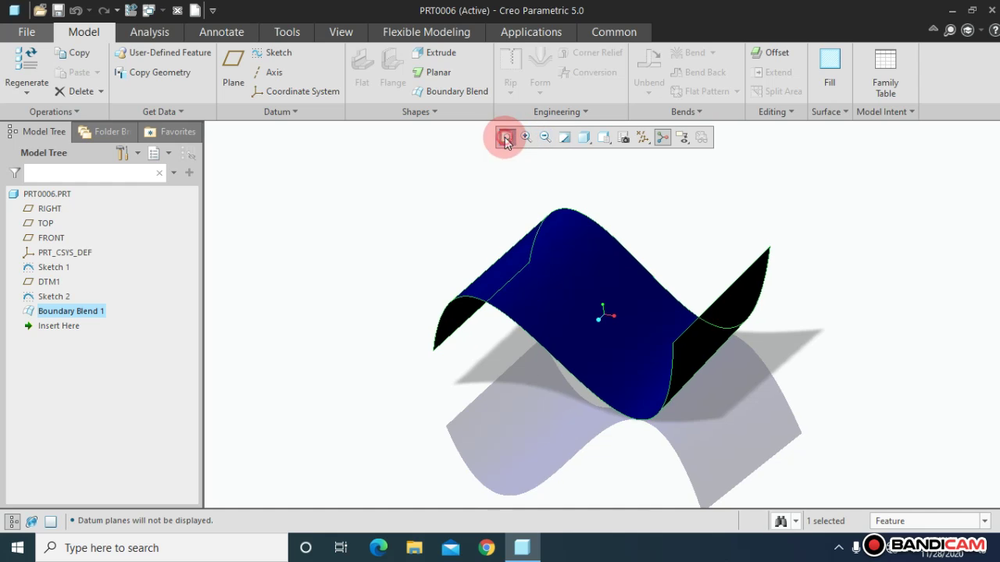
middle_click_drag(415, 275, 411, 271)
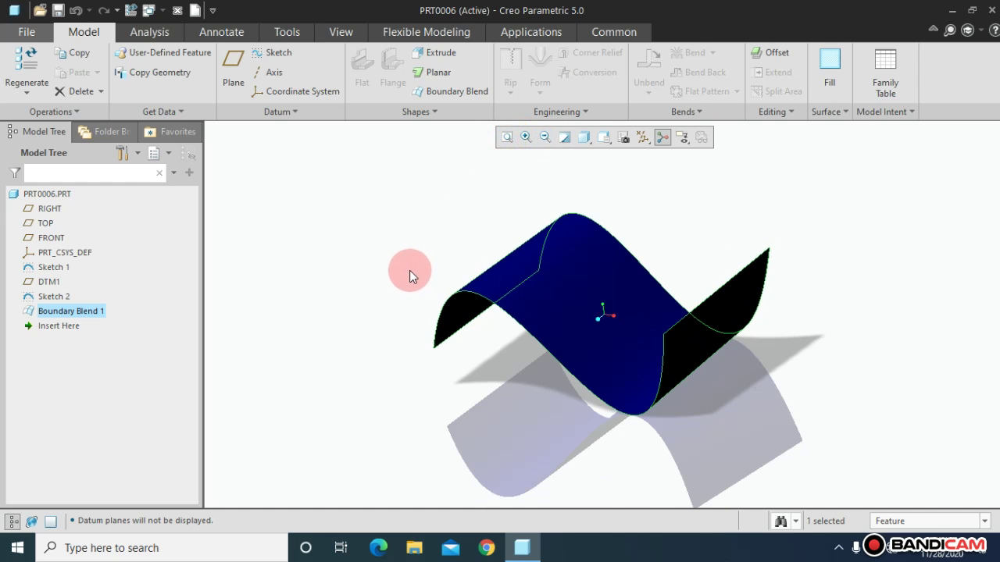
- Apply the green appearance to the part's surface using the Part selection filter
left_click(346, 35)
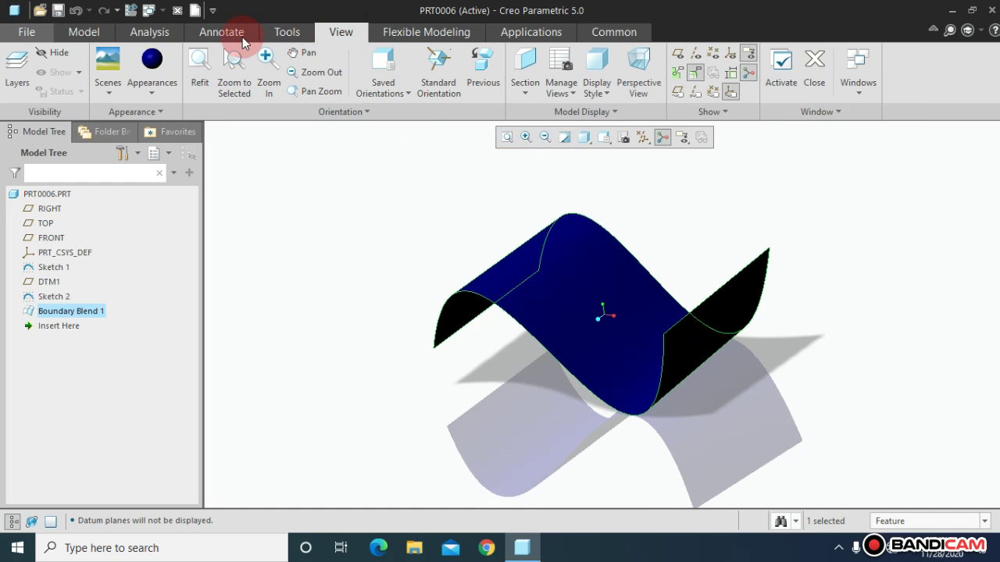
left_click(152, 96)
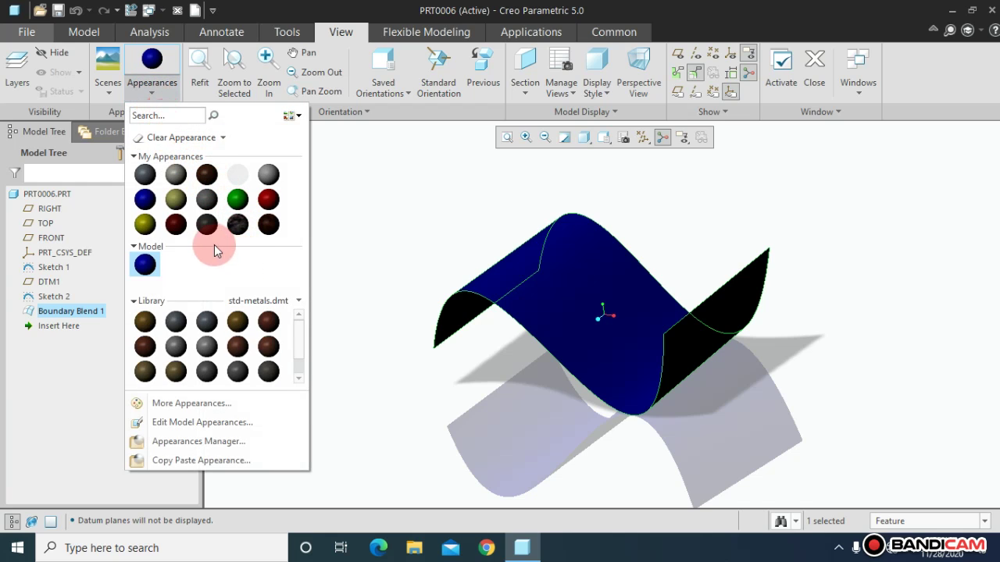
left_click(242, 209)
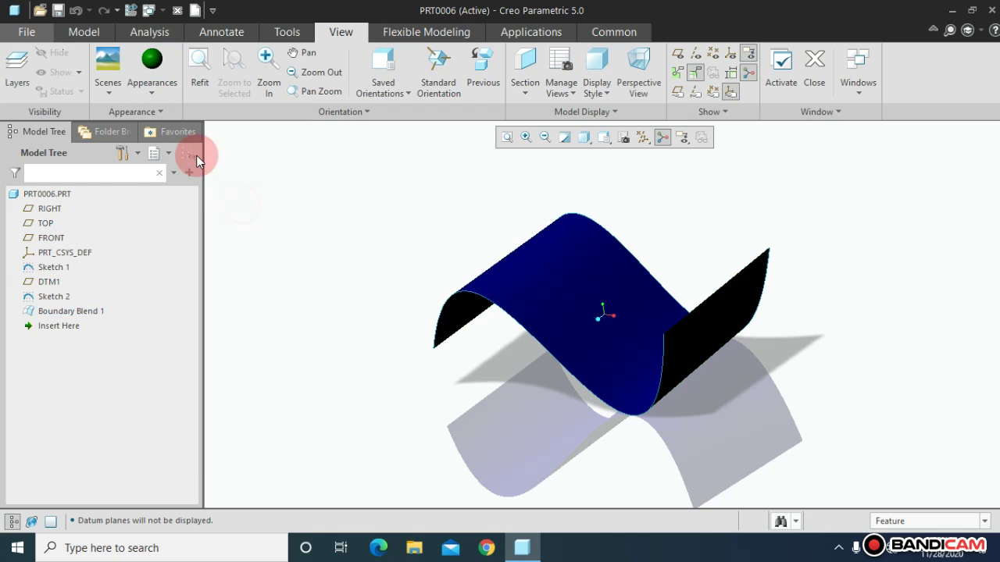
left_click(867, 517)
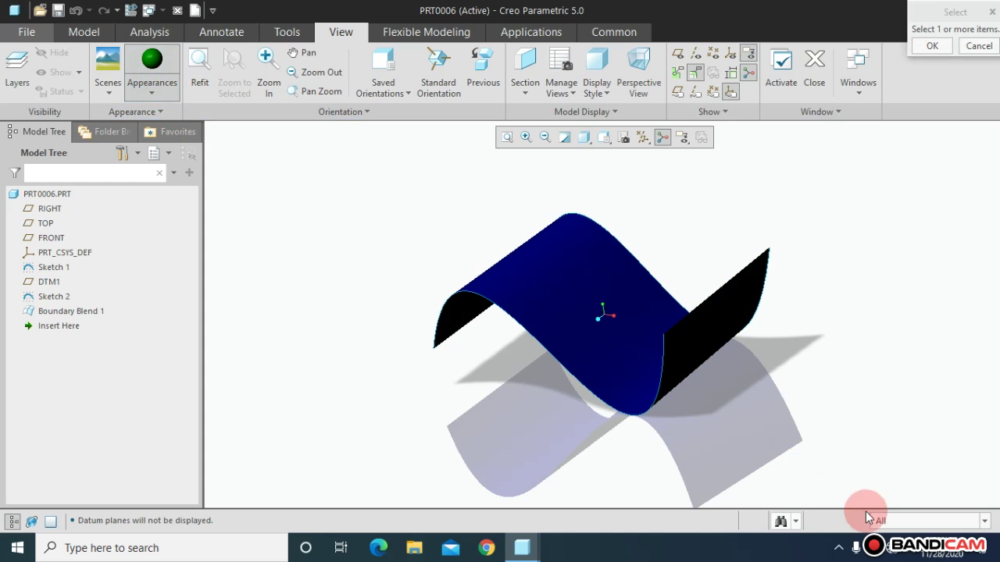
left_click(881, 503)
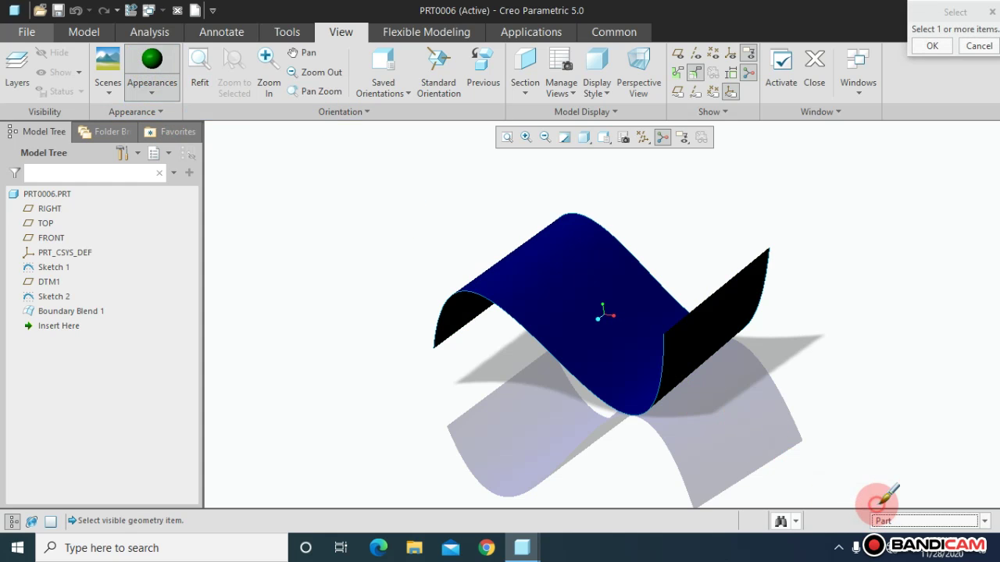
left_click(688, 327)
left_click(932, 46)
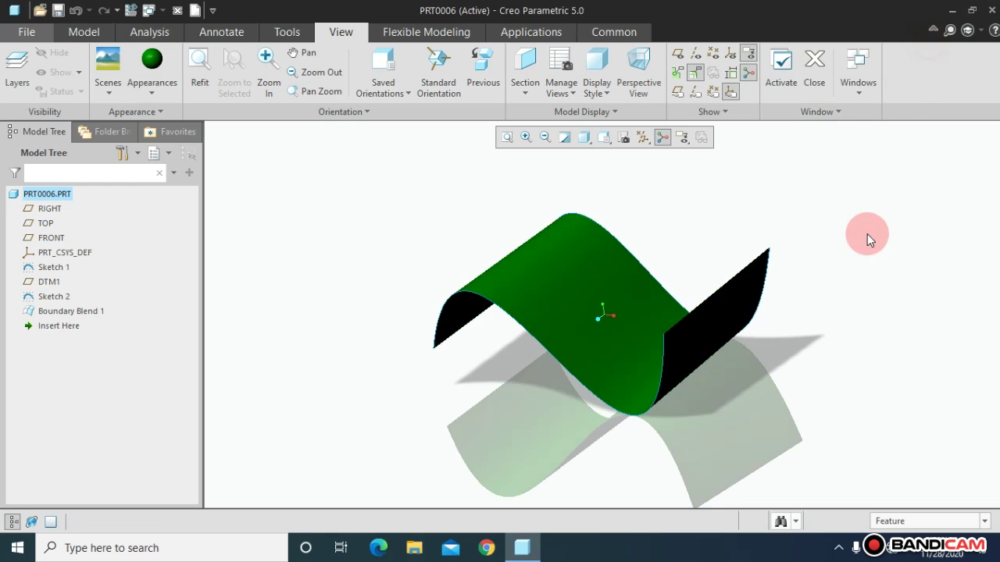
- Orbit the green wavy surface and return to the Model tab
mouse_move(865, 236)
middle_mouse_down()
mouse_move(870, 224)
mouse_move(881, 277)
mouse_move(804, 288)
mouse_move(796, 253)
mouse_move(658, 232)
mouse_move(714, 212)
mouse_move(809, 232)
mouse_move(761, 315)
mouse_move(684, 249)
mouse_move(598, 272)
mouse_move(638, 304)
mouse_move(598, 299)
mouse_move(623, 320)
mouse_move(593, 308)
middle_mouse_up()
left_click(94, 36)
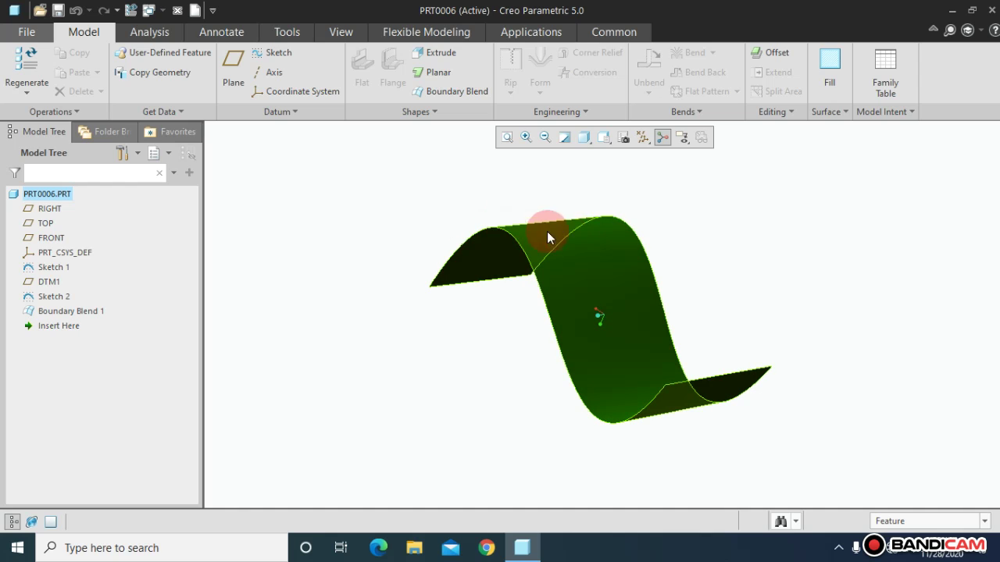
mouse_move(390, 270)
middle_mouse_down()
mouse_move(382, 278)
mouse_move(395, 245)
mouse_move(413, 268)
mouse_move(403, 254)
mouse_move(379, 268)
mouse_move(382, 255)
mouse_move(411, 253)
mouse_move(383, 265)
middle_mouse_up()
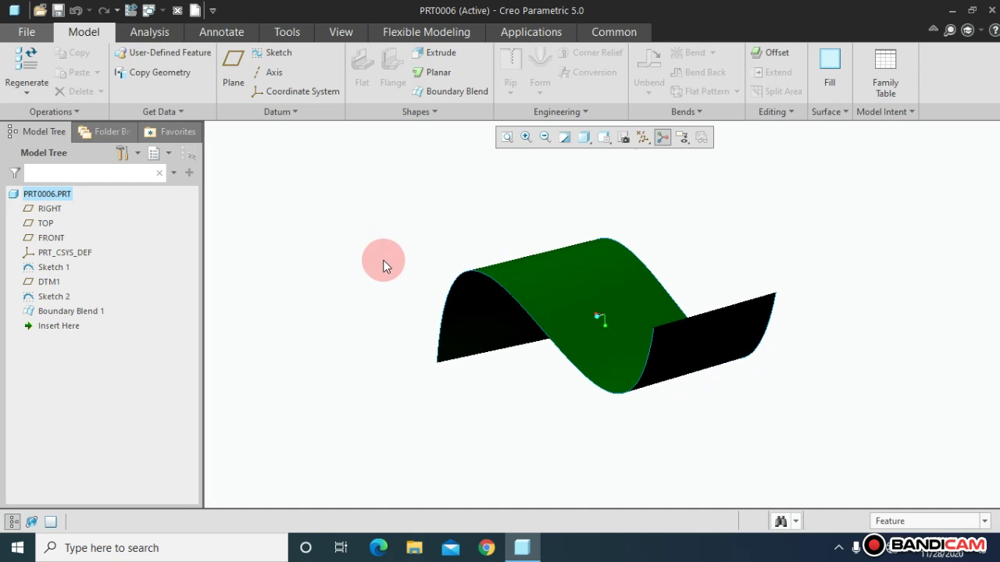
mouse_move(441, 223)
middle_mouse_down()
mouse_move(442, 245)
mouse_move(385, 275)
middle_mouse_up()
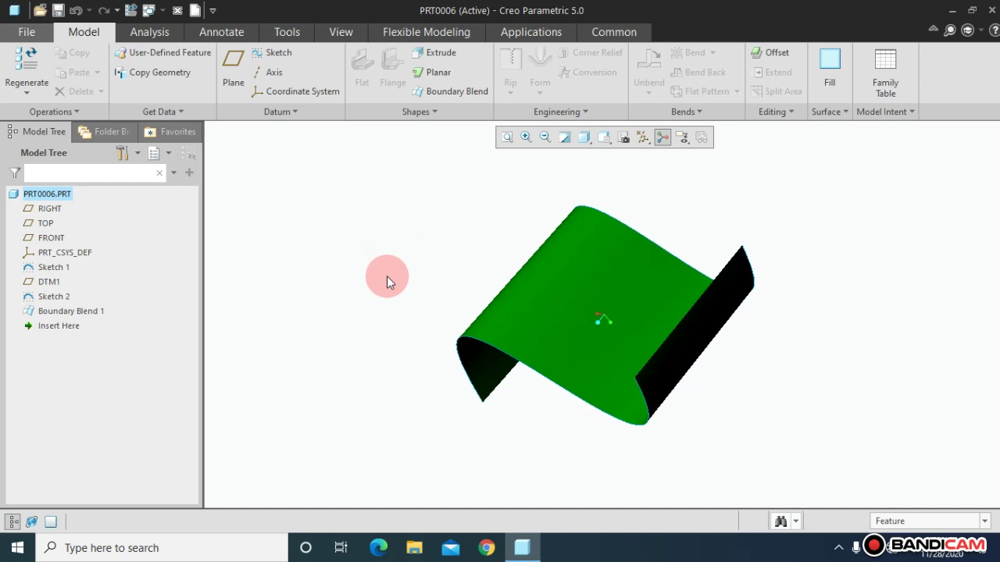